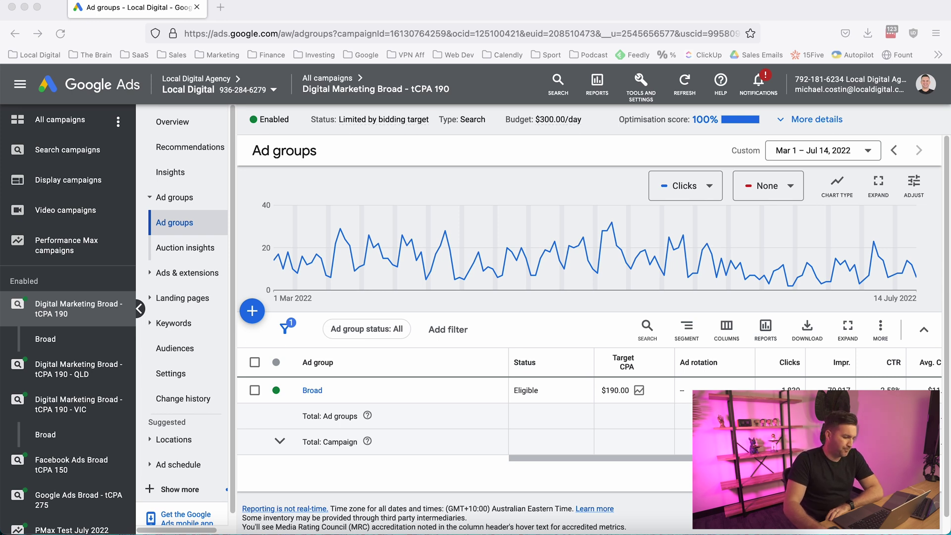
- Open the campaign settings and expand its conversion goals
click(171, 374)
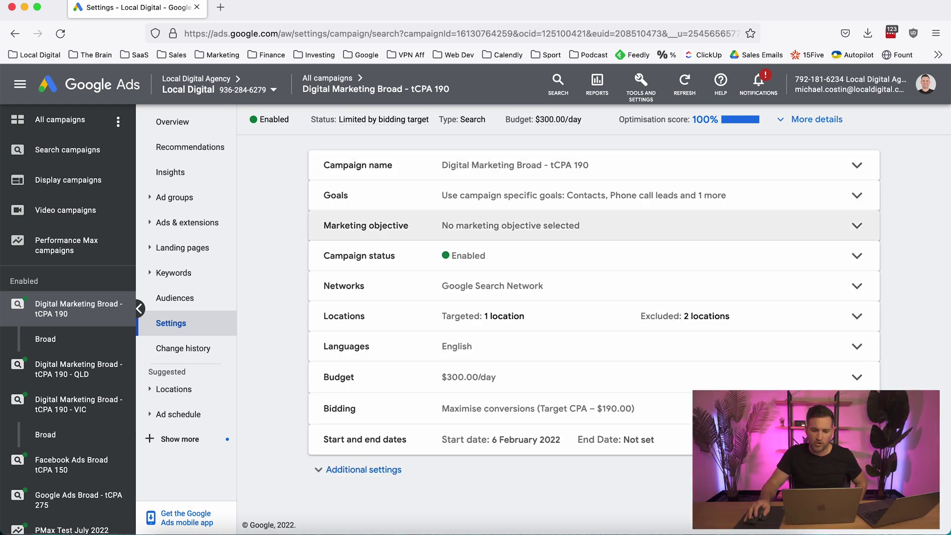
click(496, 195)
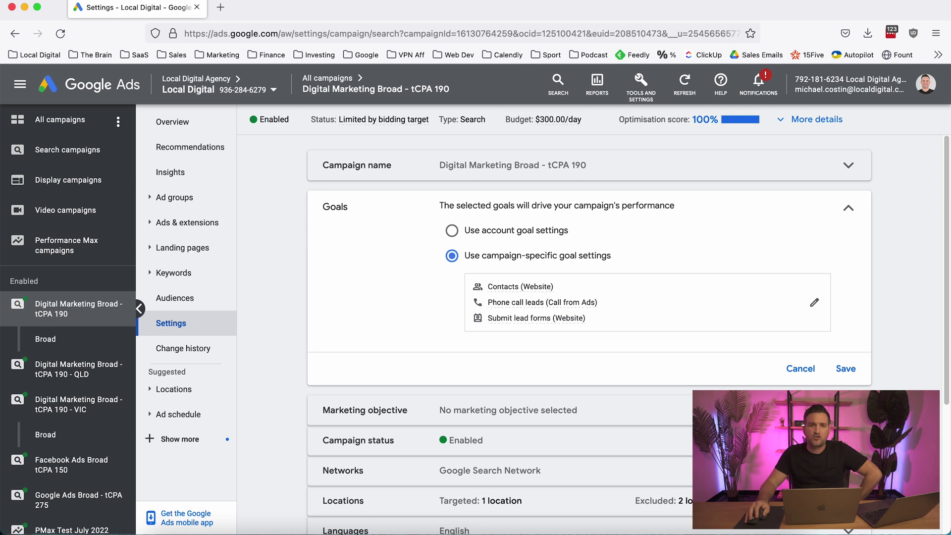
scroll(628, 335, down, 1)
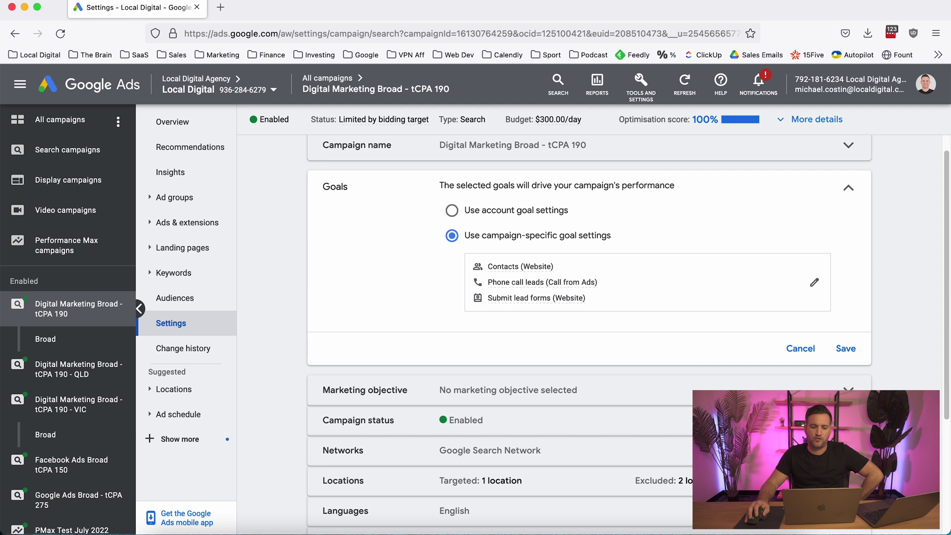
- Check the networks: Google Search Network only, without search partners or Display Network
mouse_move(543, 282)
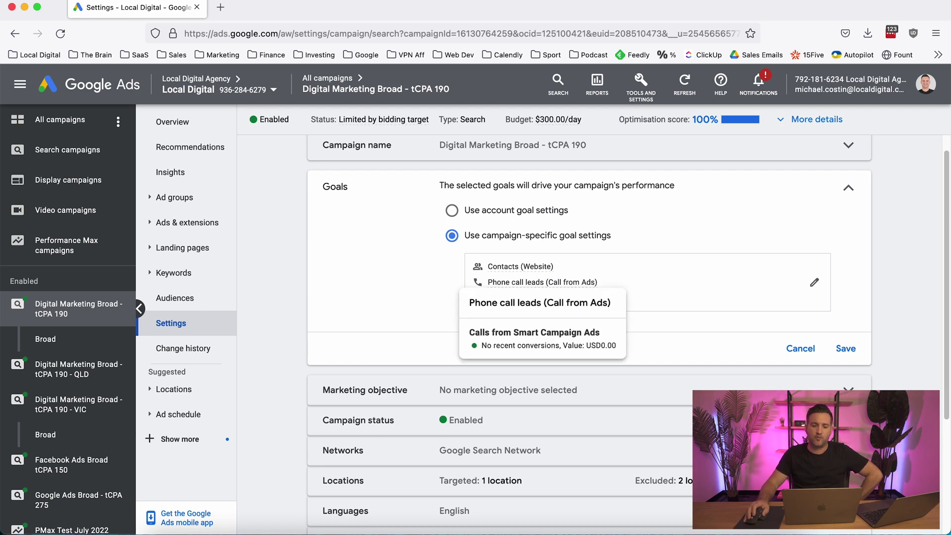
scroll(605, 286, down, 1)
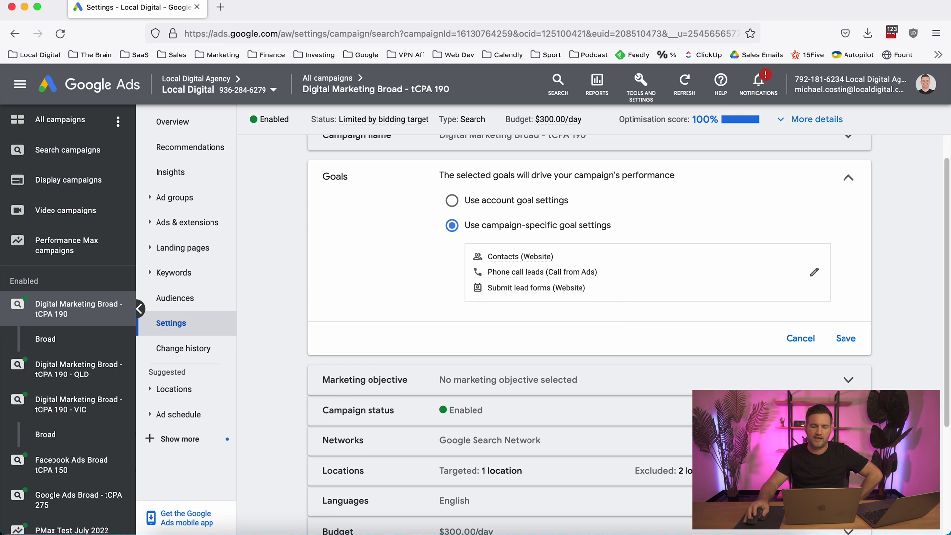
scroll(590, 297, down, 5)
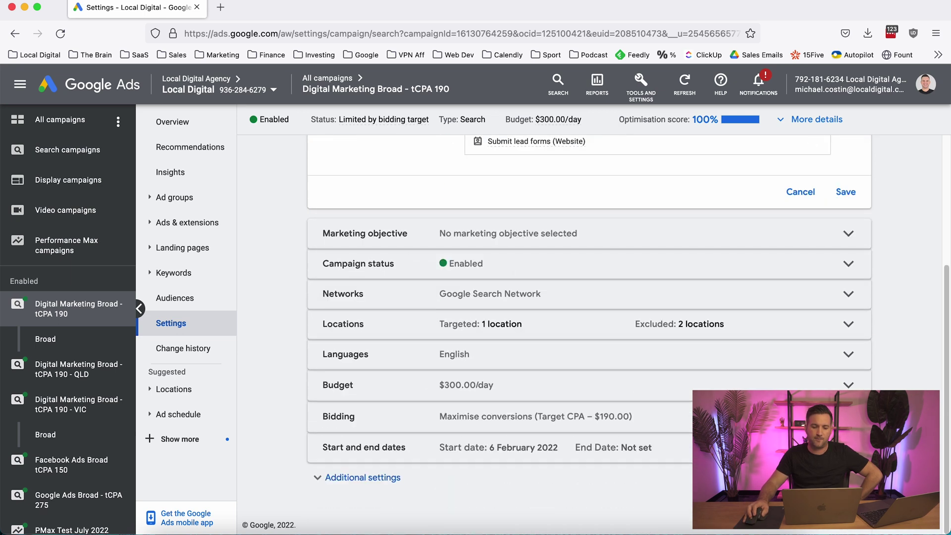
click(400, 293)
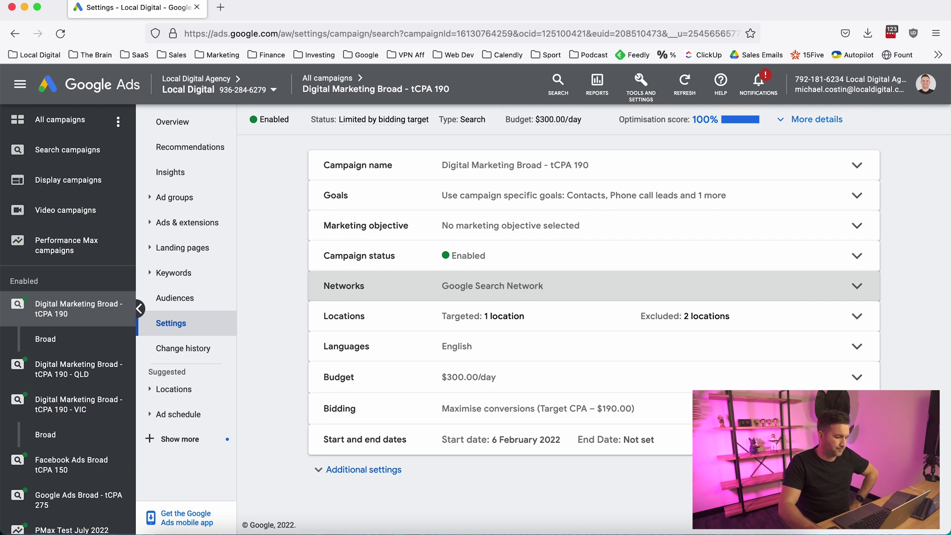
- Review the bidding: $190.00 target CPA with simulated alternatives at $285.00, $228.00 and $152.00
click(496, 408)
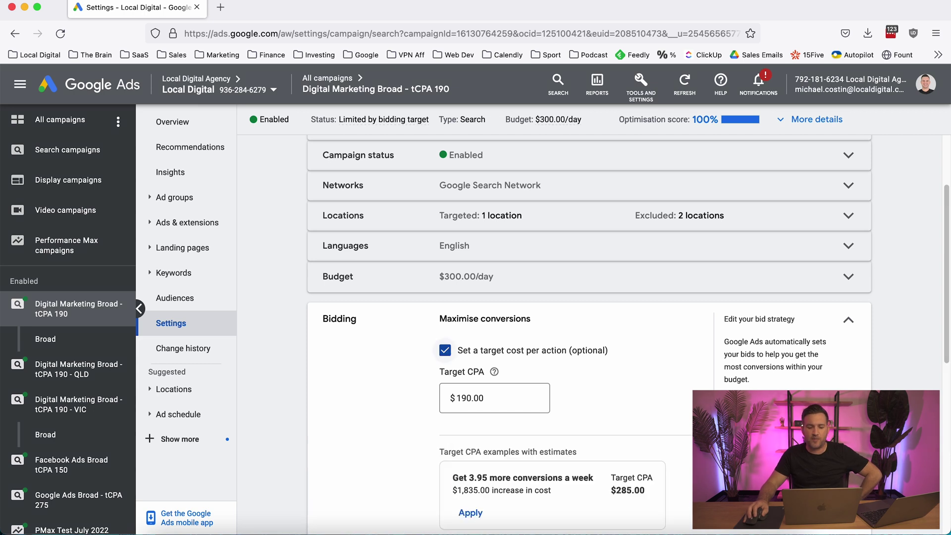
scroll(445, 350, down, 1)
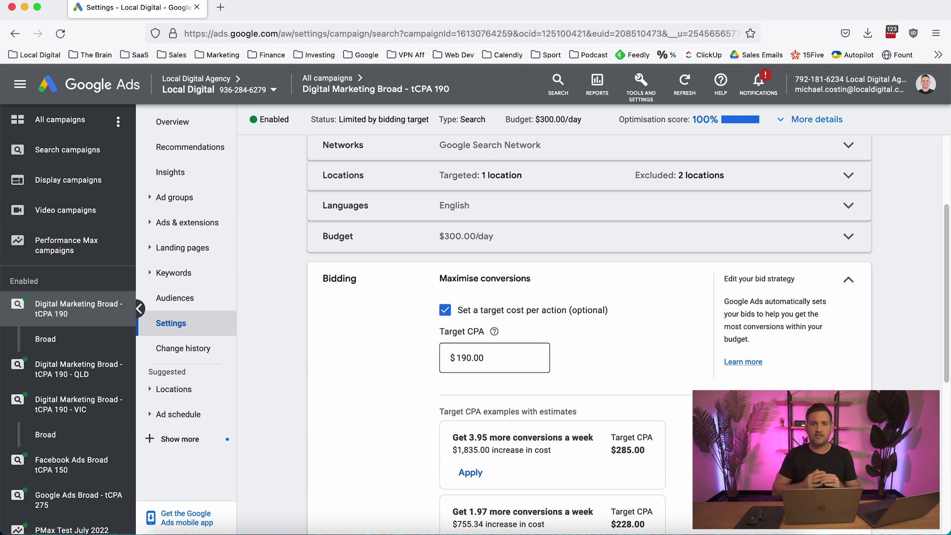
scroll(590, 335, down, 3)
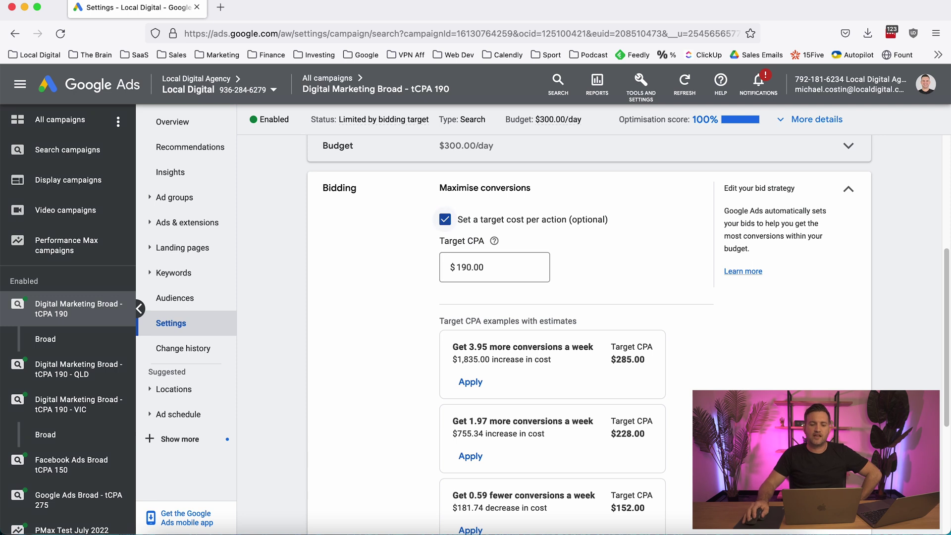
scroll(590, 330, down, 5)
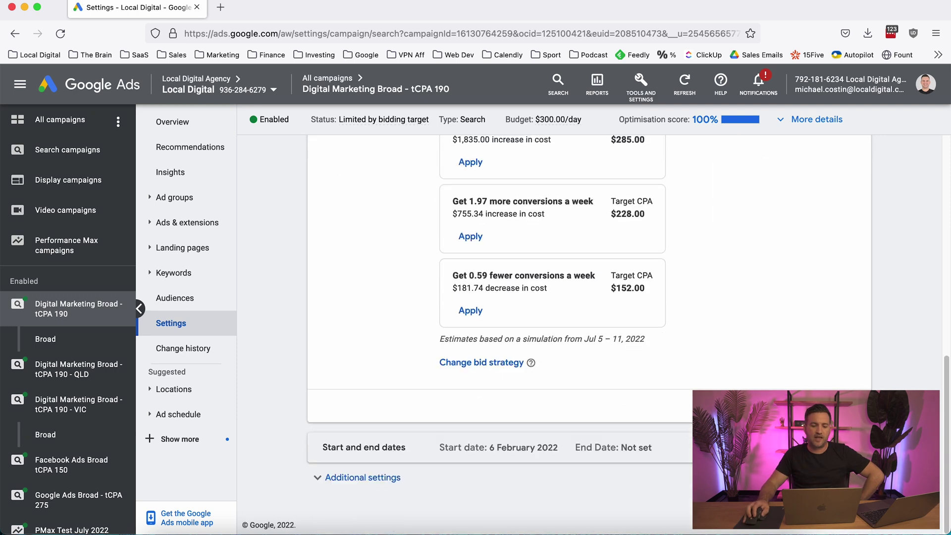
scroll(622, 215, down, 1)
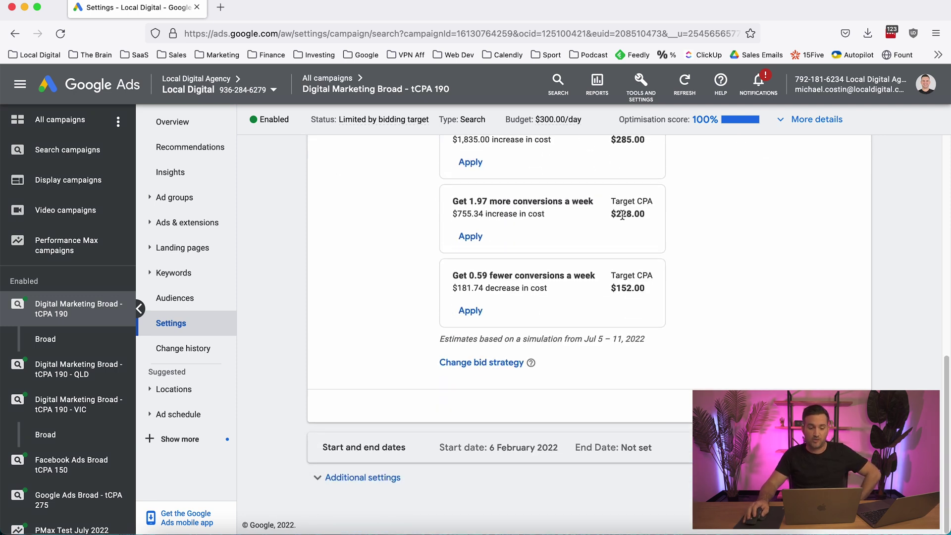
scroll(589, 298, up, 4)
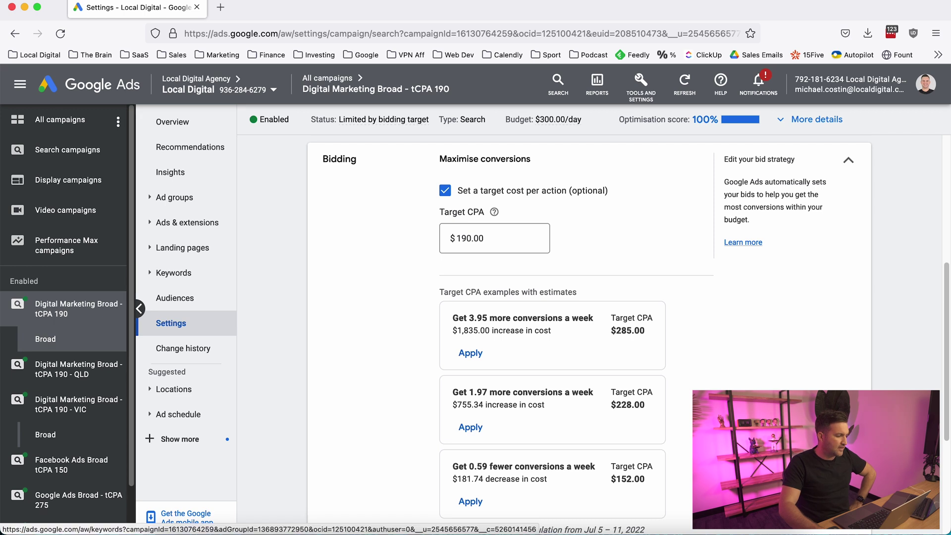
- List the Broad ad group's search keywords, all broad match, led by 'digital marketing' with 487 clicks
click(45, 339)
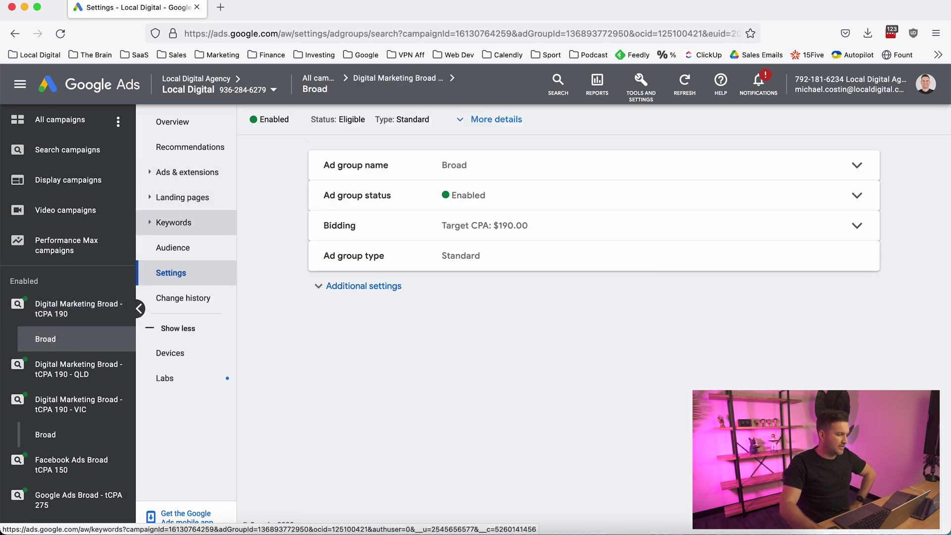
click(174, 222)
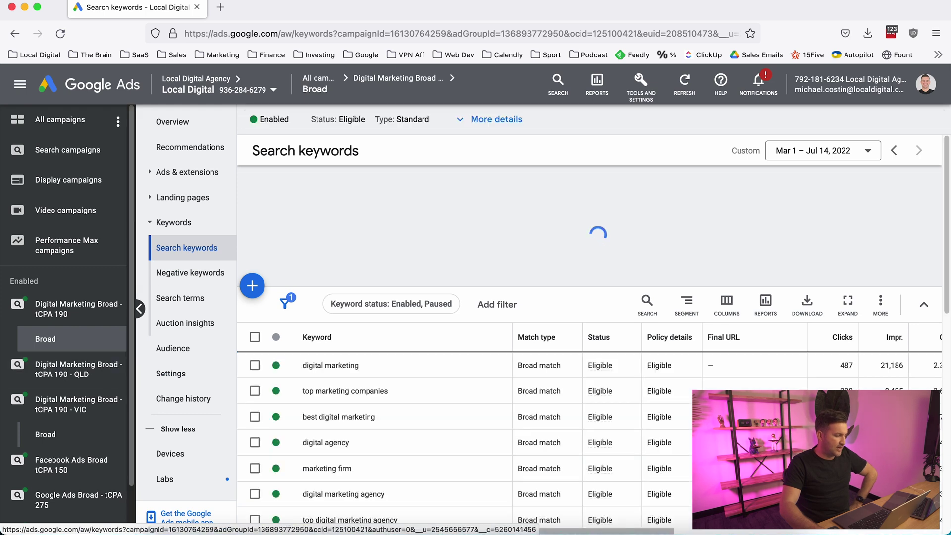
scroll(397, 305, down, 2)
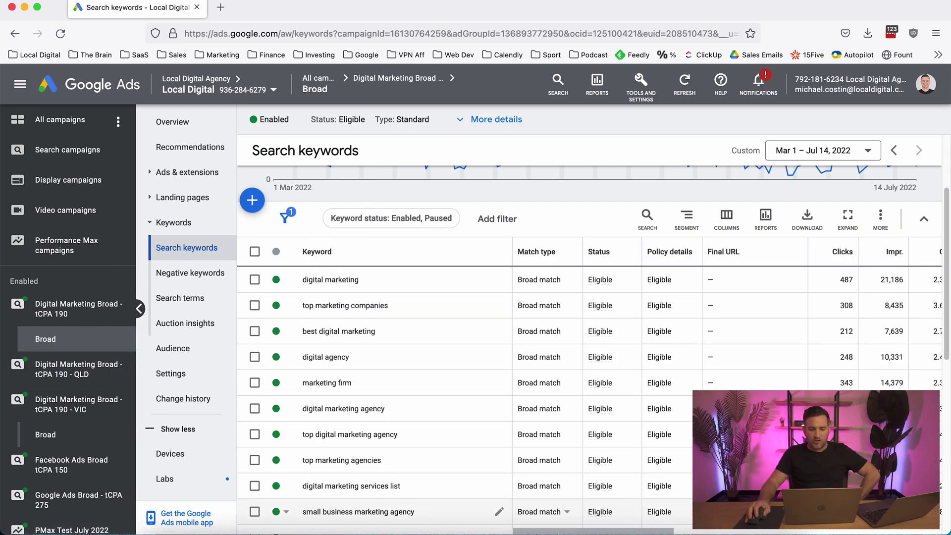
scroll(397, 357, down, 2)
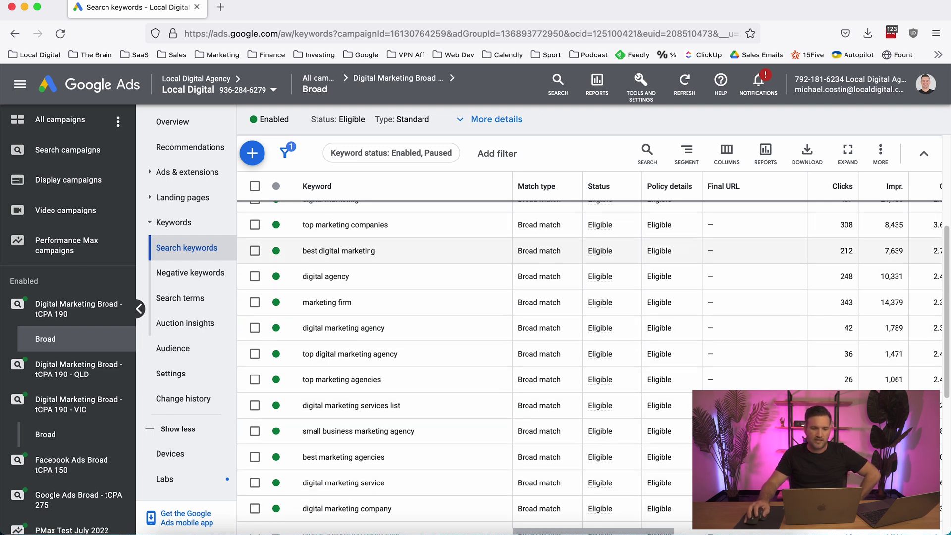
scroll(397, 431, up, 2)
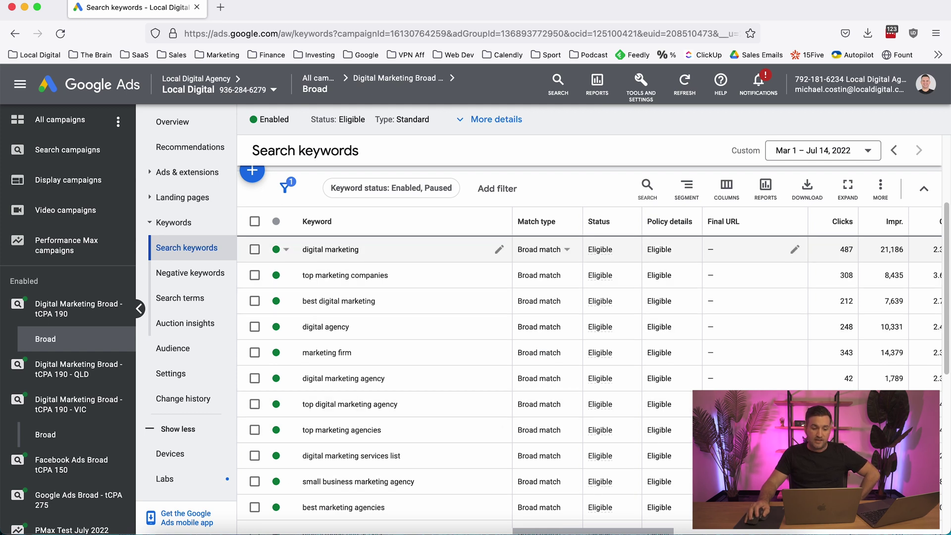
scroll(396, 422, down, 6)
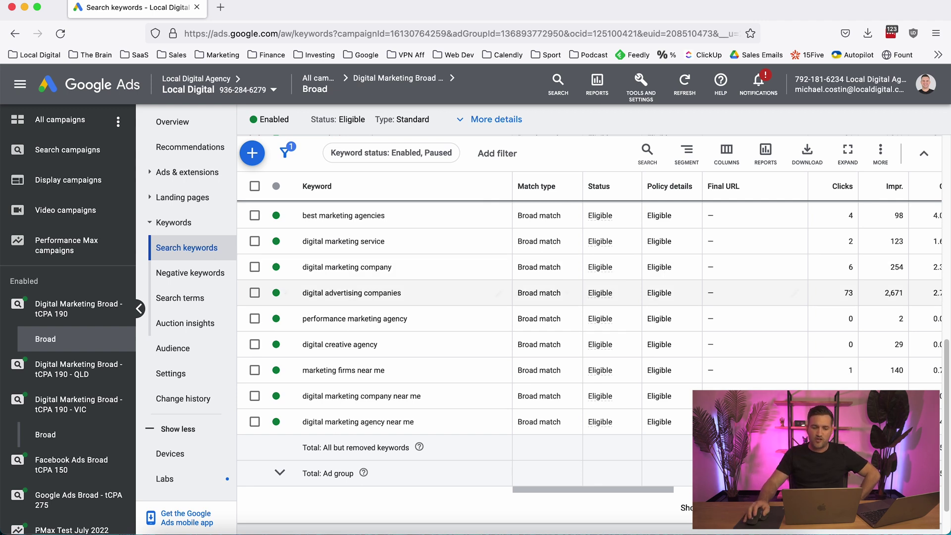
scroll(397, 355, up, 2)
scroll(397, 354, up, 3)
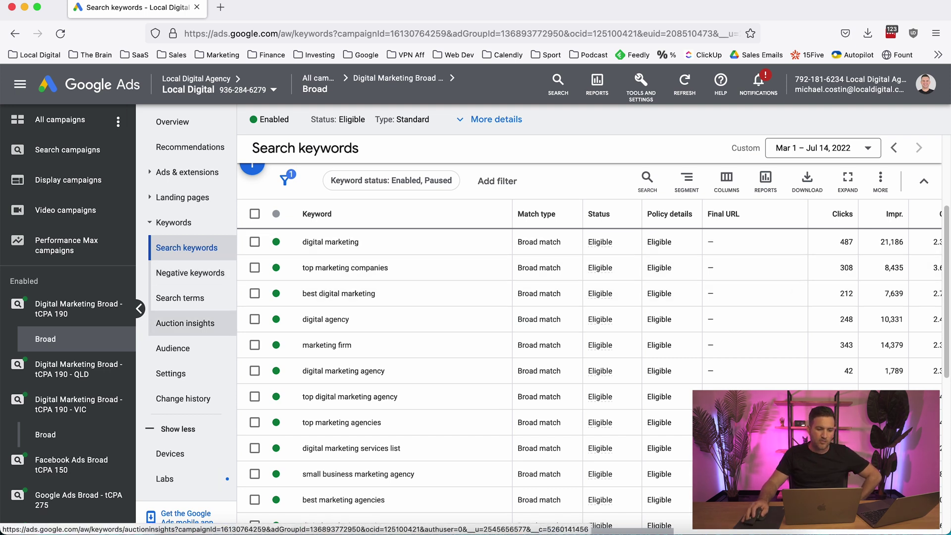
- Inspect the responsive search ad in its editor, then return to the Digital Marketing Broad - tCPA 190 campaign's Ads page
click(187, 172)
click(163, 197)
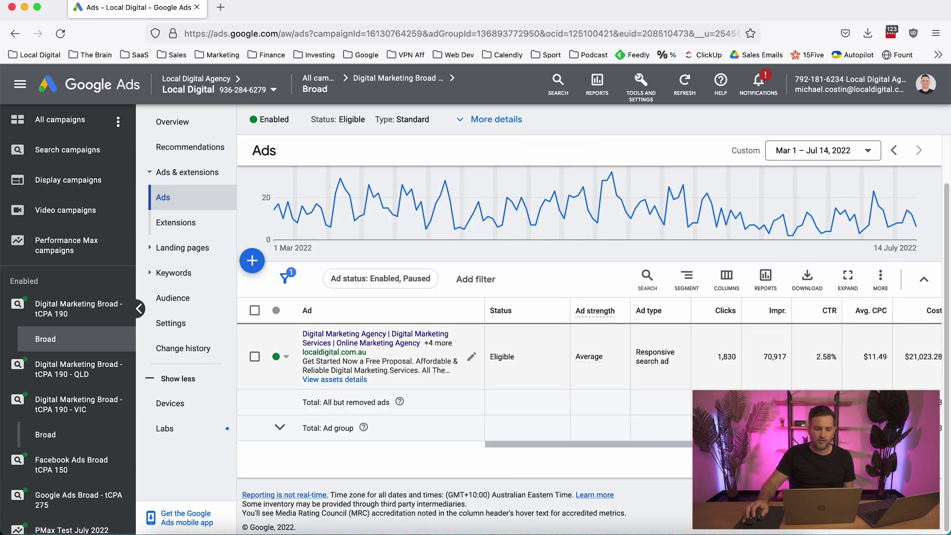
click(471, 357)
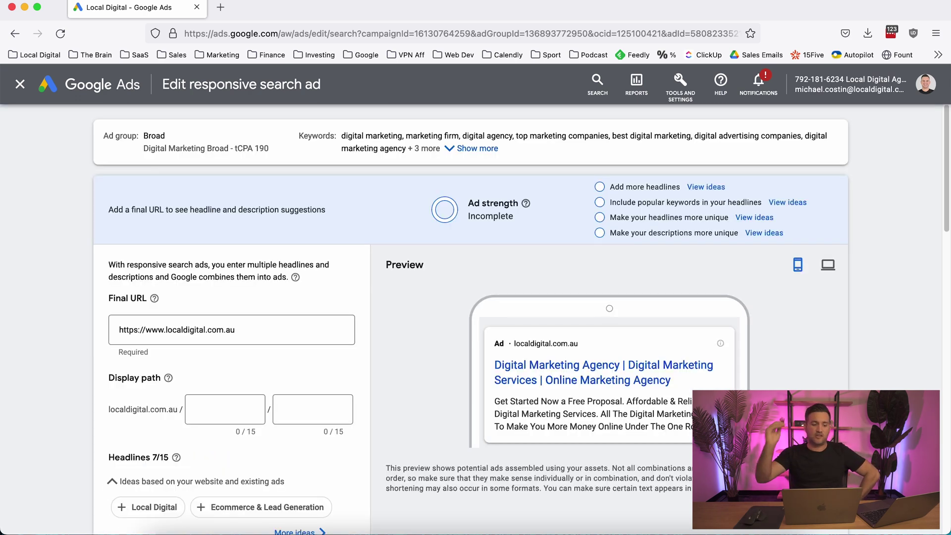
scroll(471, 322, down, 4)
scroll(218, 347, down, 8)
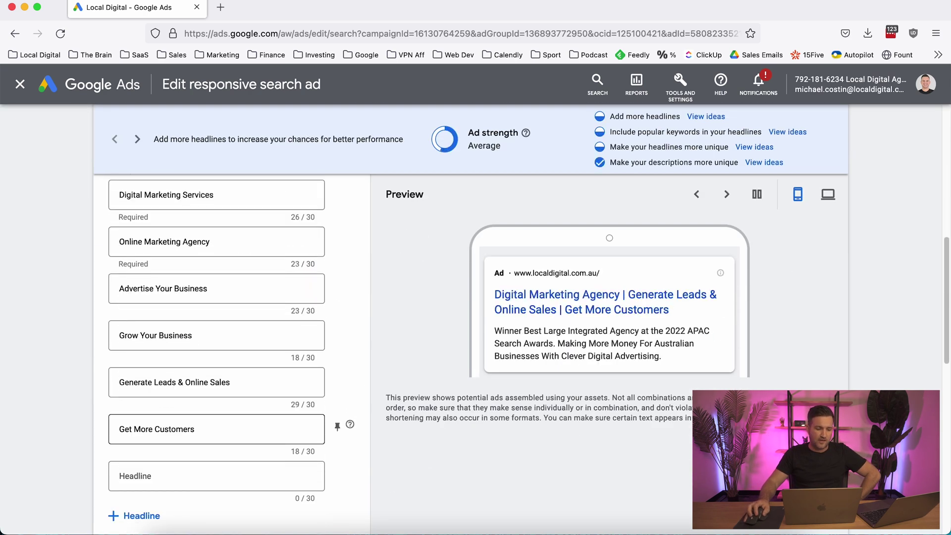
scroll(218, 362, down, 3)
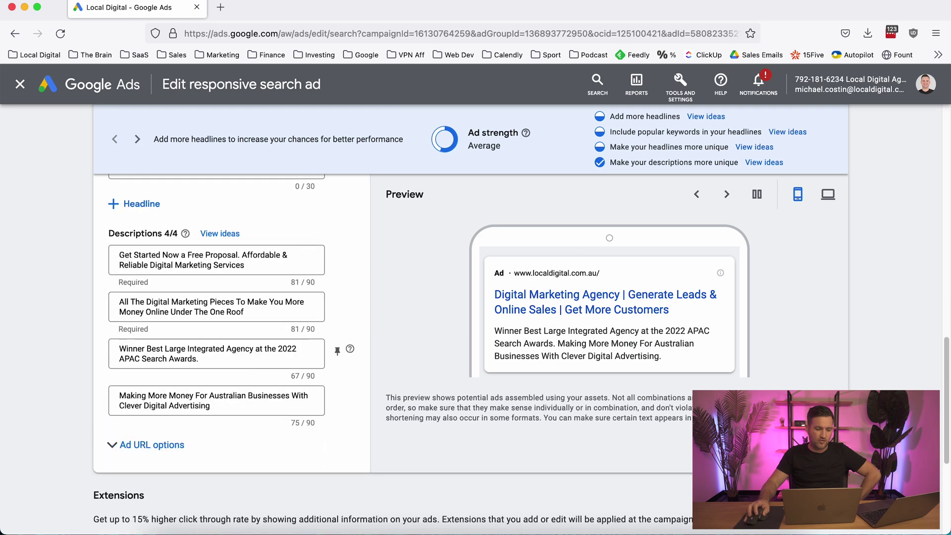
scroll(218, 307, up, 12)
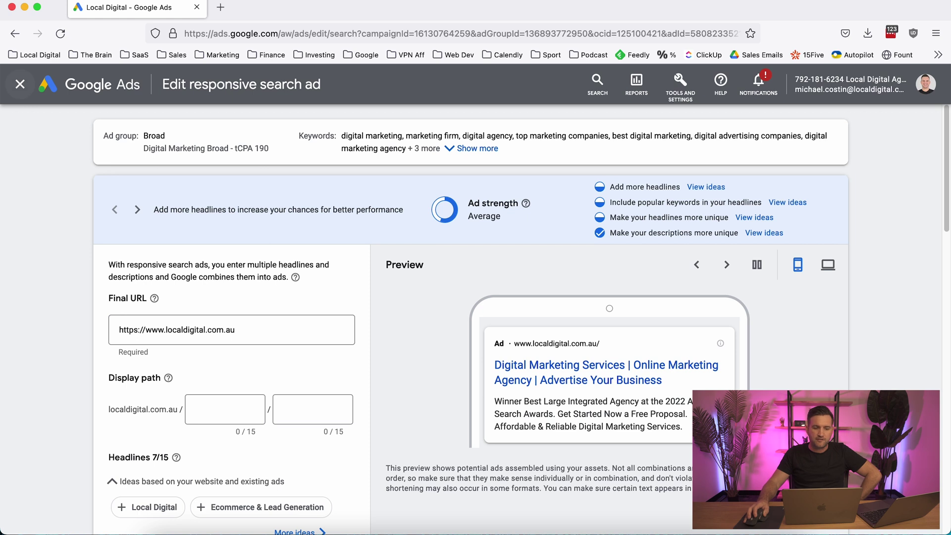
click(20, 85)
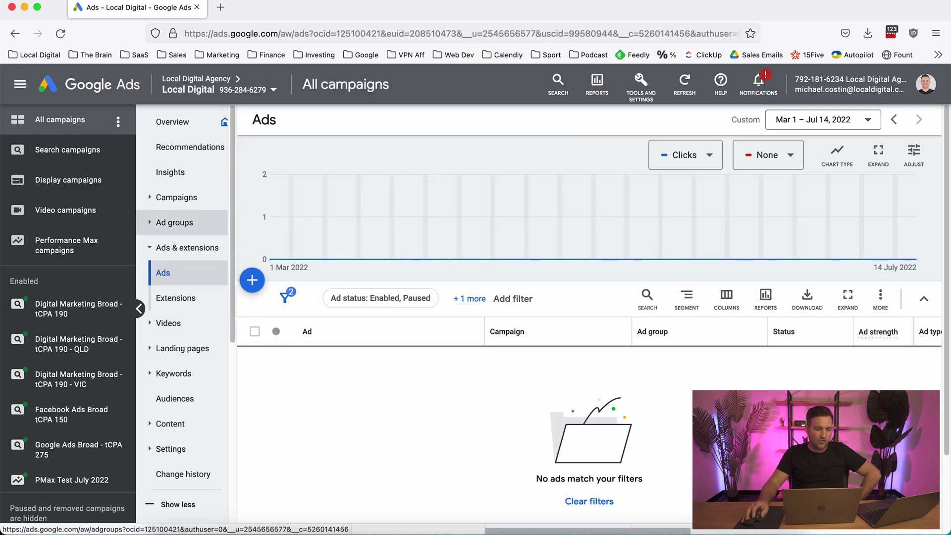
click(79, 308)
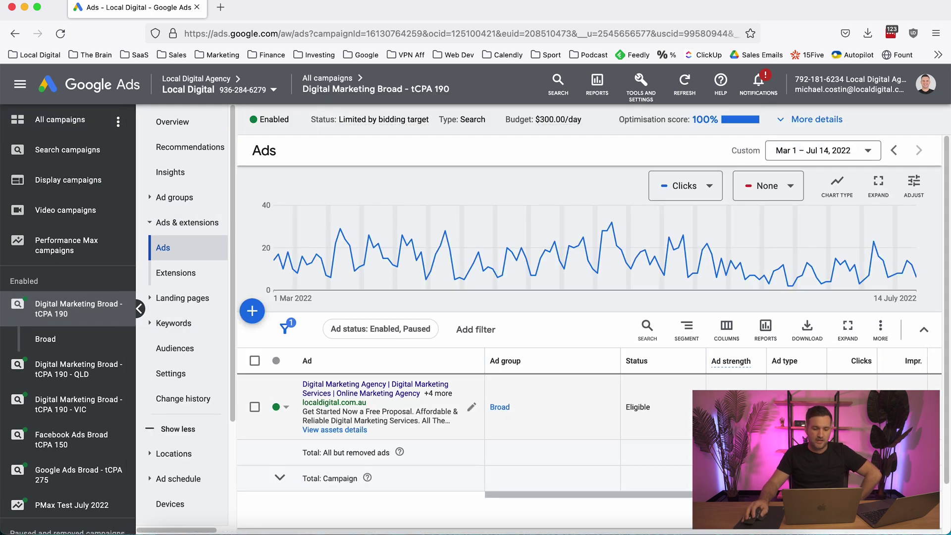
- Show the responsive search ad's asset details table
click(335, 430)
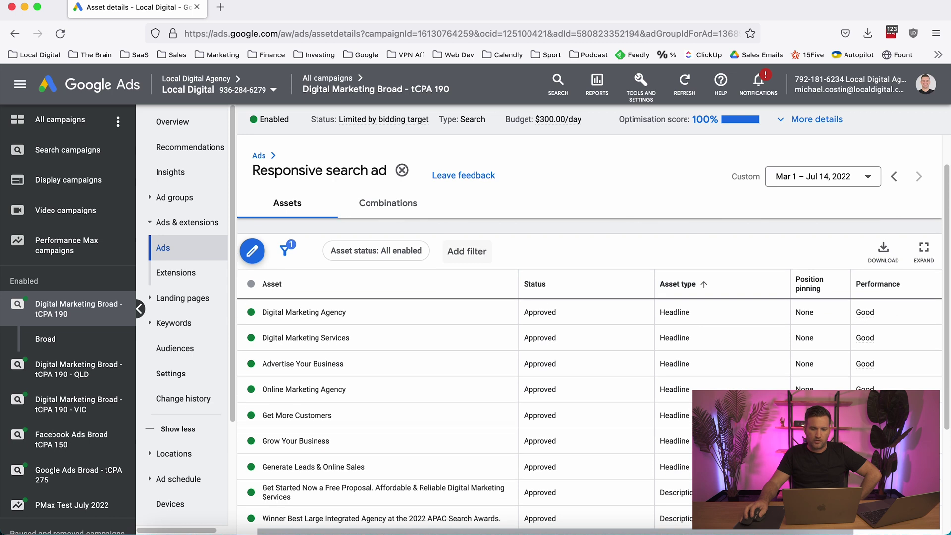
scroll(590, 322, down, 2)
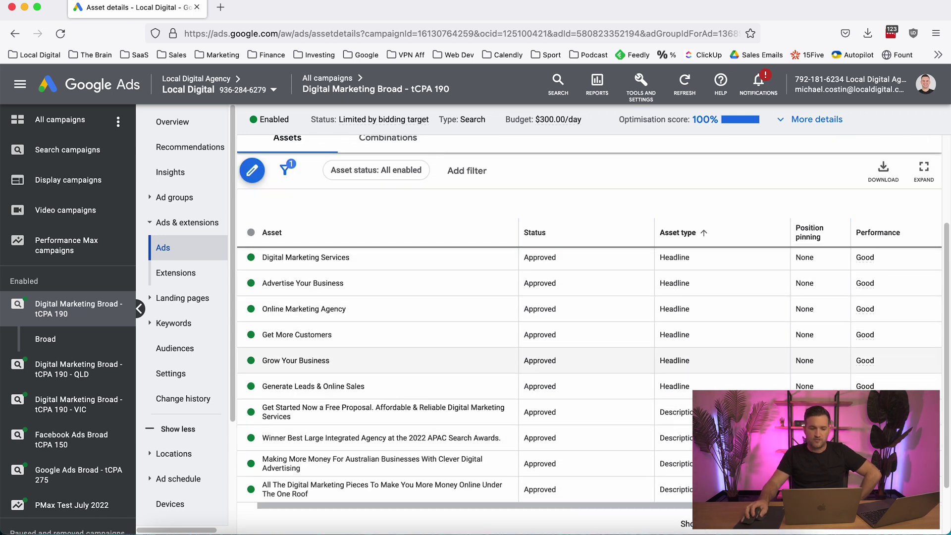
scroll(589, 322, up, 1)
- Review the served headline and description combinations, the top one at 4,162 impressions (9%)
click(388, 198)
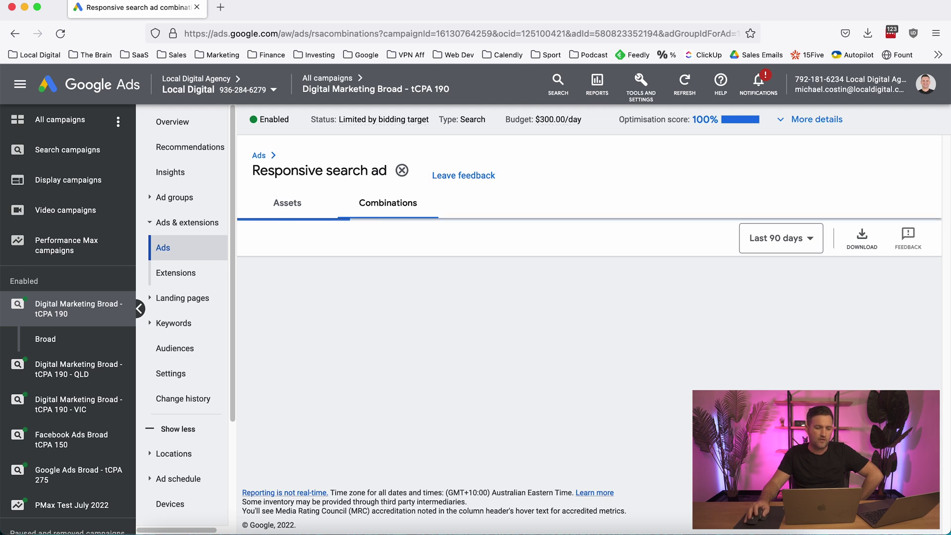
scroll(535, 371, down, 10)
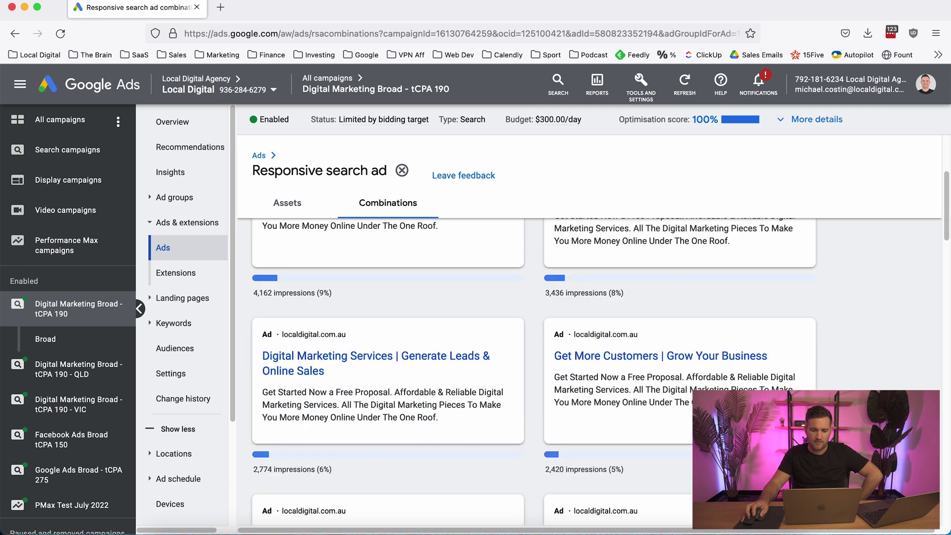
scroll(535, 372, down, 15)
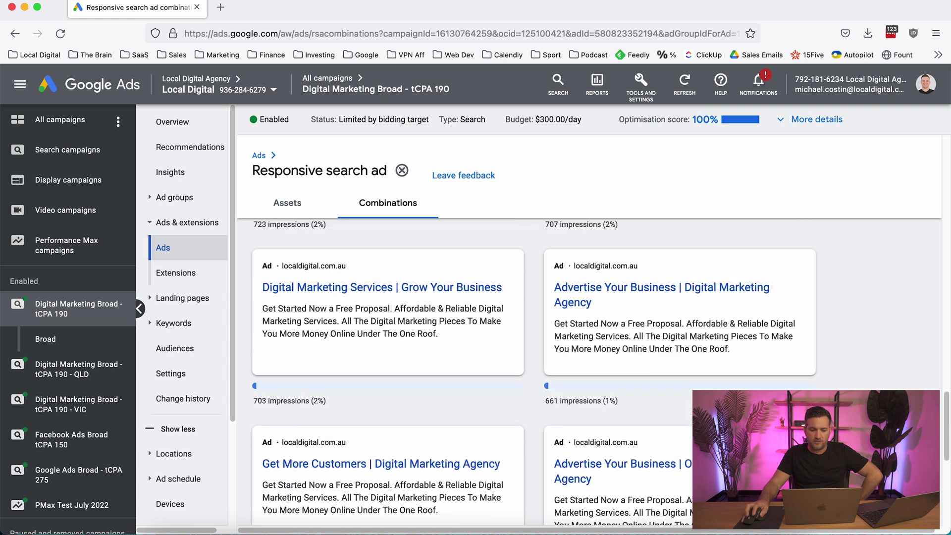
scroll(535, 371, up, 10)
scroll(535, 372, up, 3)
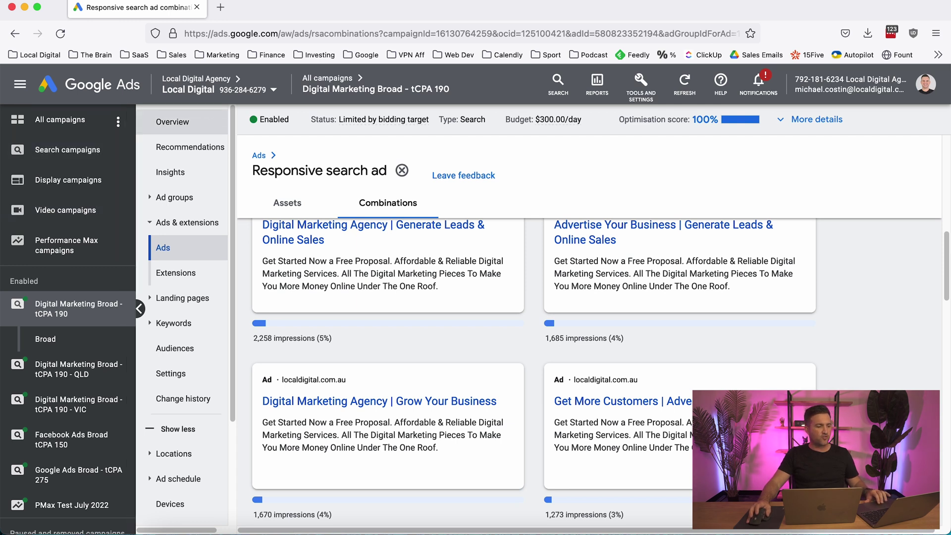
- Review the campaign's call-out, structured snippet and call extensions, then the Broad ad group's extensions
click(176, 272)
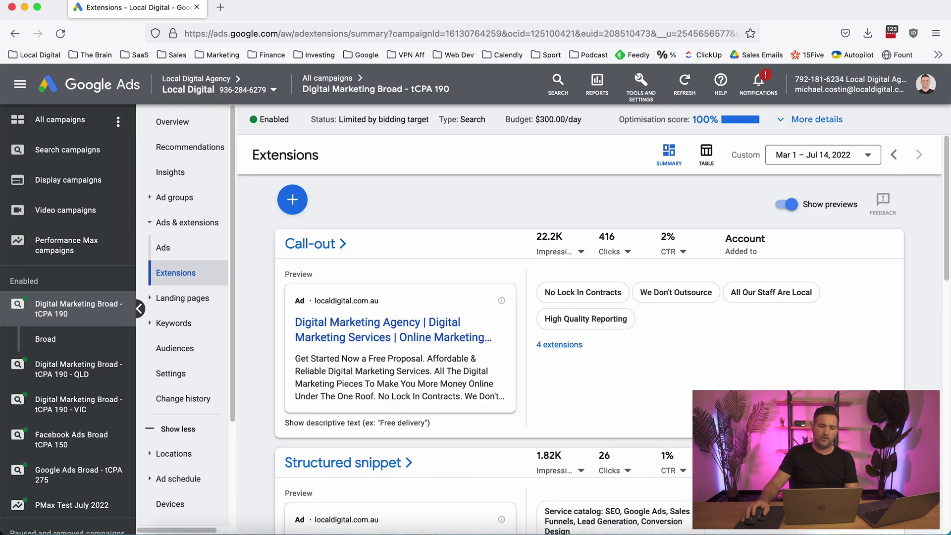
scroll(292, 200, down, 10)
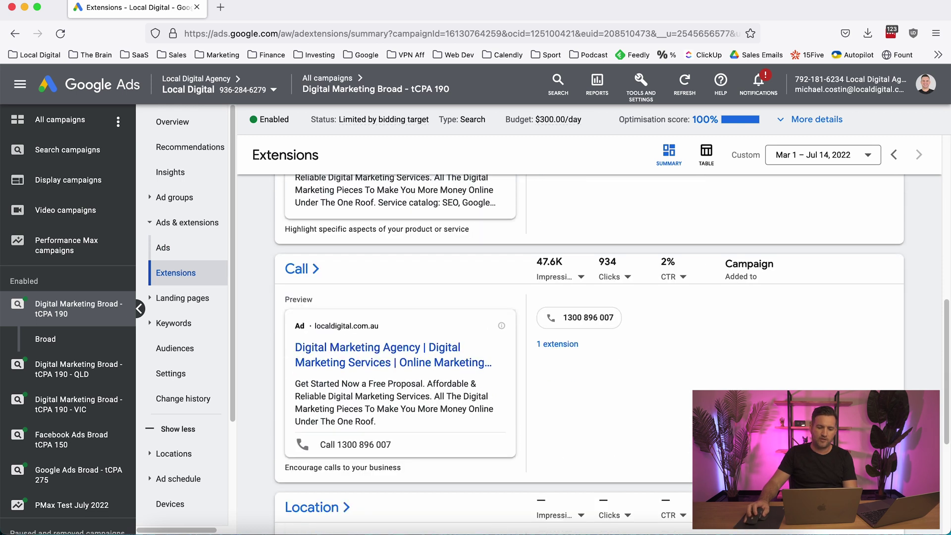
scroll(503, 378, up, 10)
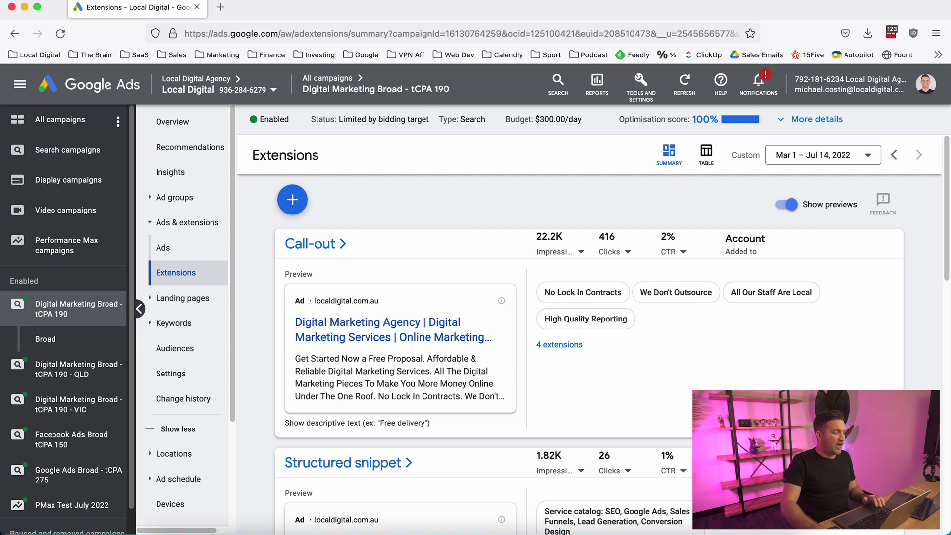
click(46, 339)
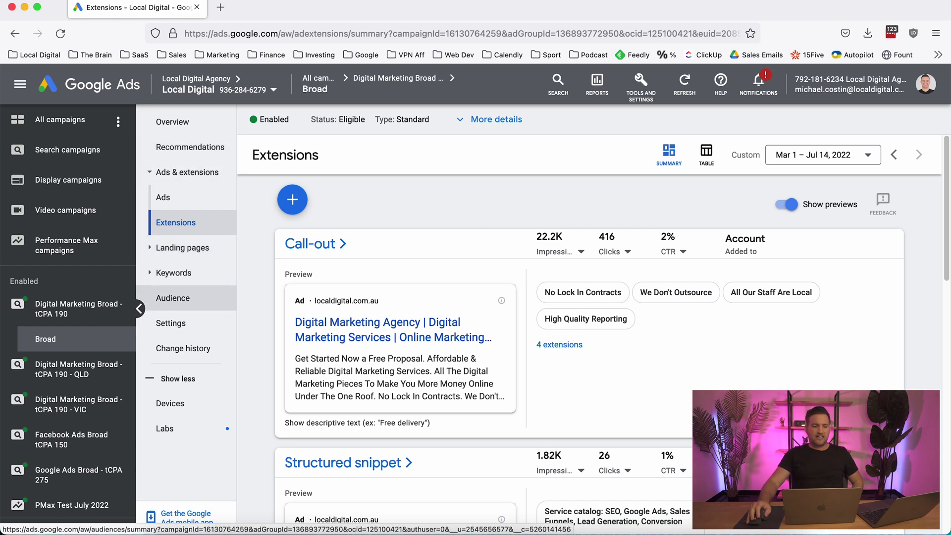
- List the Broad ad group's negative keywords, including 'affordable', 'appointment' and the Australian Cities list
click(173, 273)
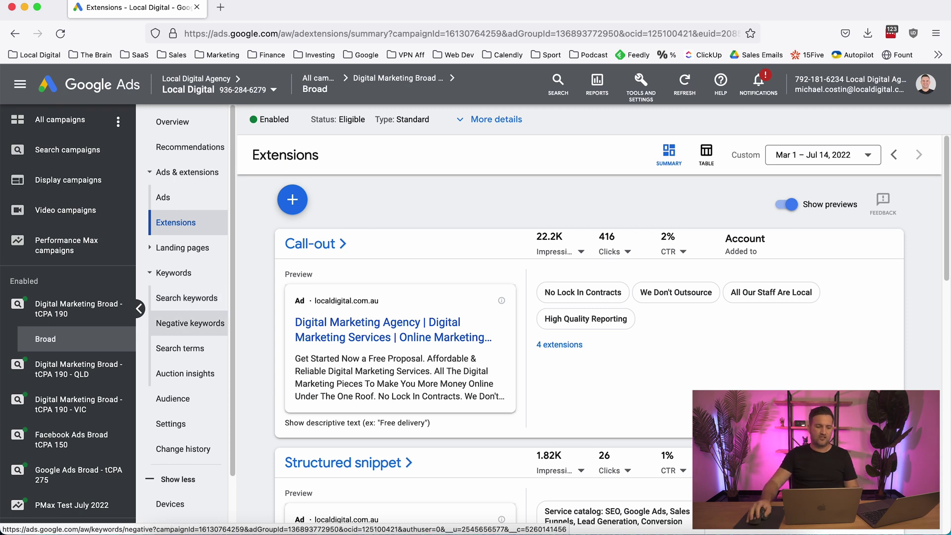
click(191, 323)
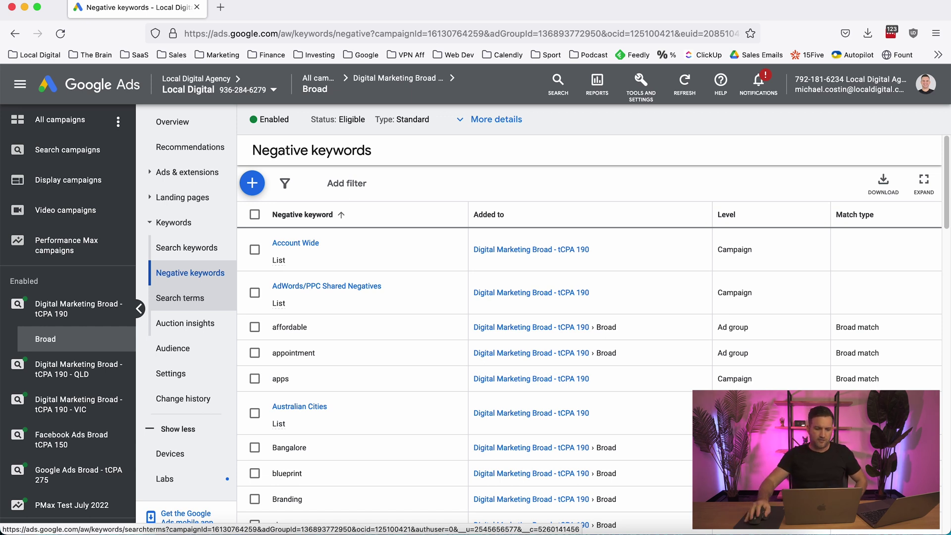
scroll(589, 347, down, 5)
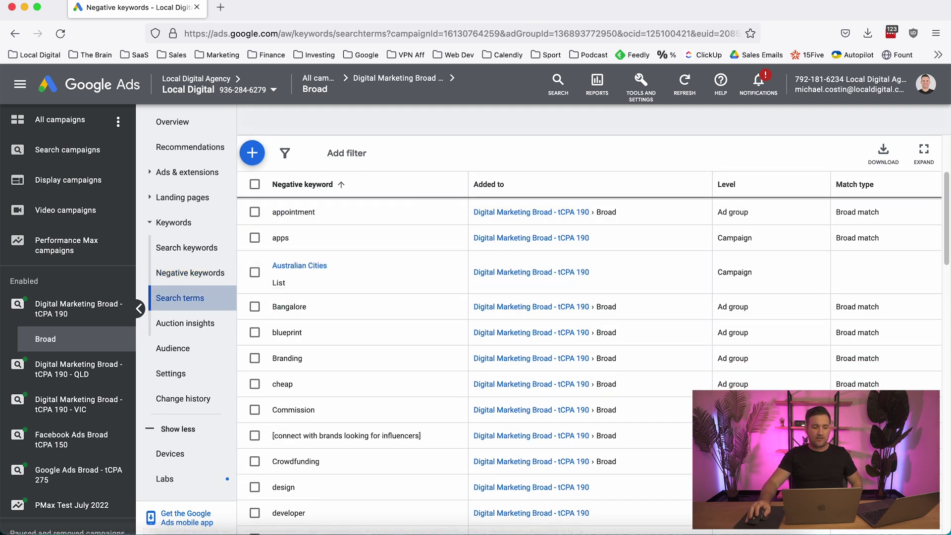
- Scan the Broad ad group's search terms by clicks: 1,220 clicks, $14,170.44 cost, Mar 1 – Jul 14, 2022
click(180, 298)
scroll(387, 208, down, 3)
scroll(590, 377, down, 15)
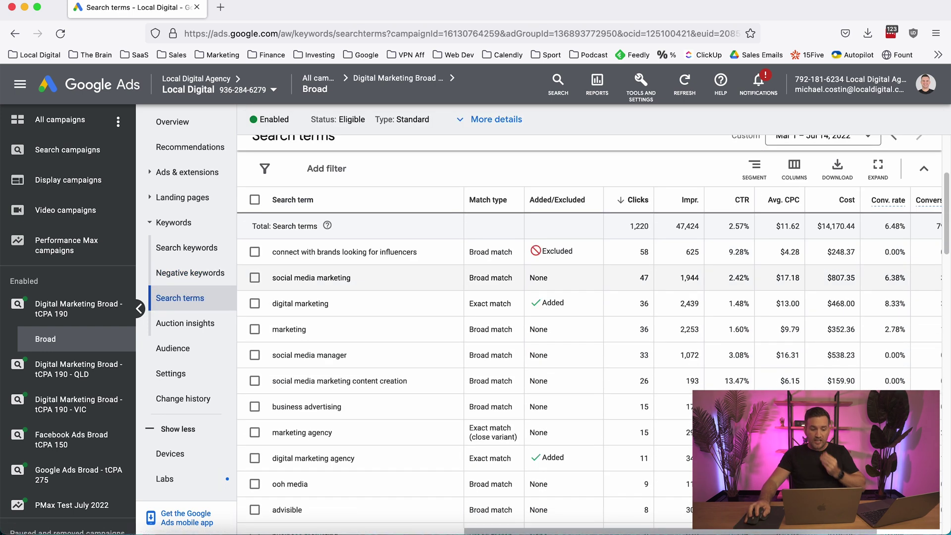
scroll(589, 347, down, 10)
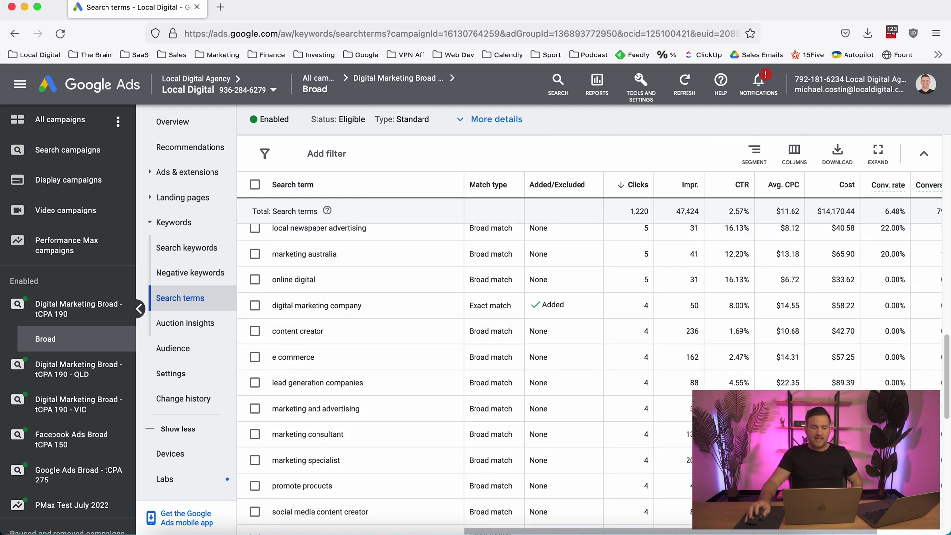
scroll(364, 366, up, 20)
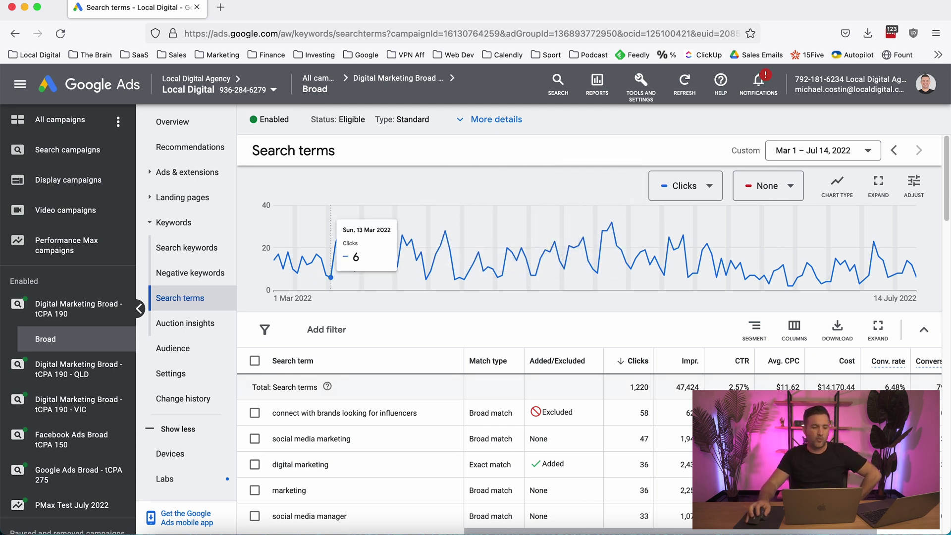
scroll(297, 273, down, 5)
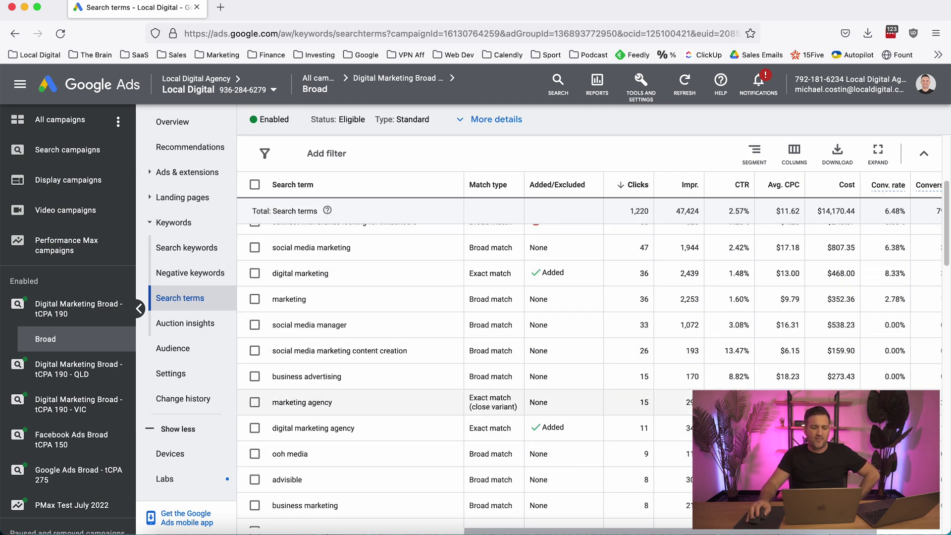
scroll(298, 273, up, 5)
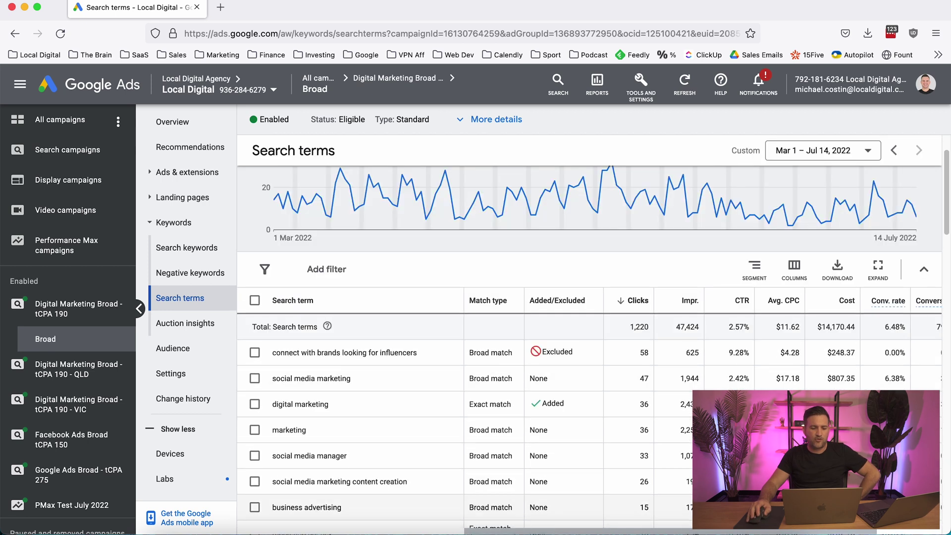